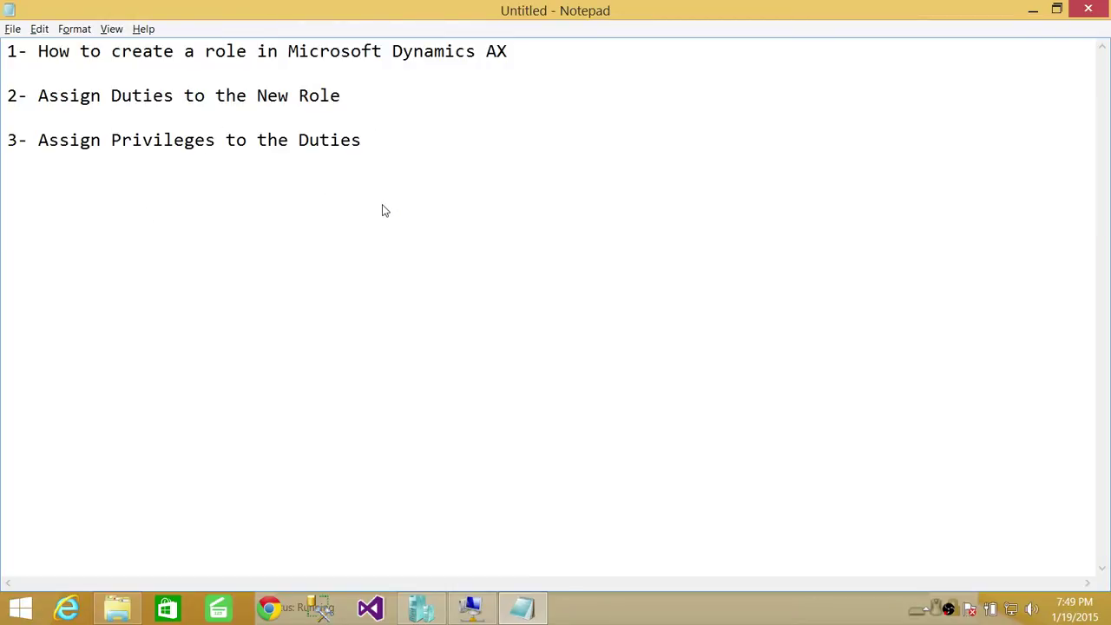
# Step: Switch to the DynamicsAX virtual machine and open the System administration module in Microsoft Dynamics AX
pyautogui.click(470, 608)
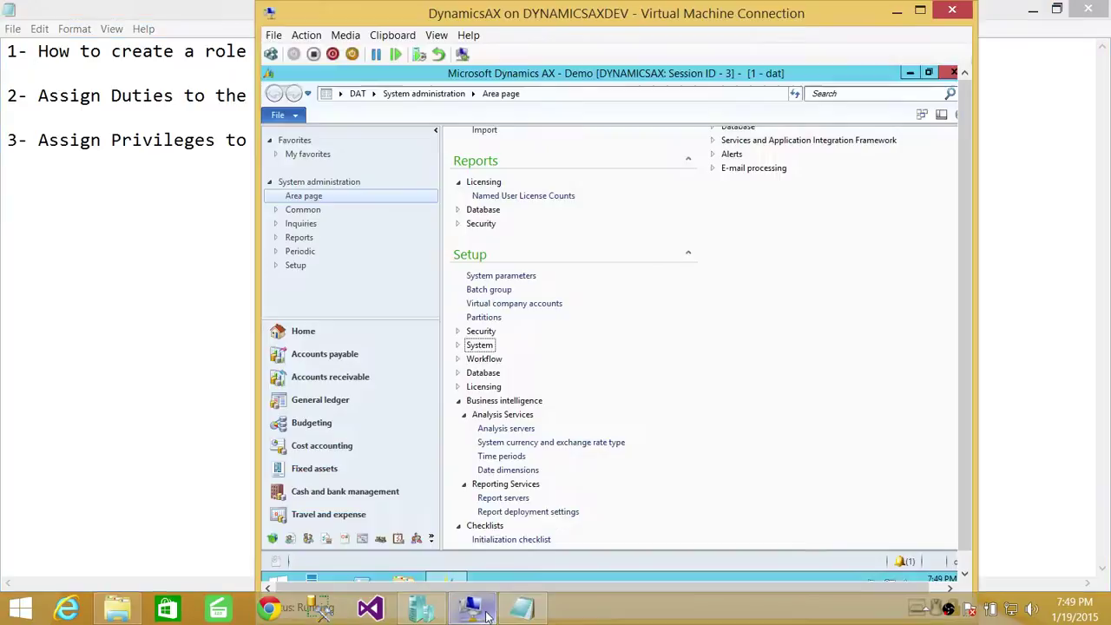
pyautogui.moveTo(712, 19); pyautogui.dragTo(749, 19)
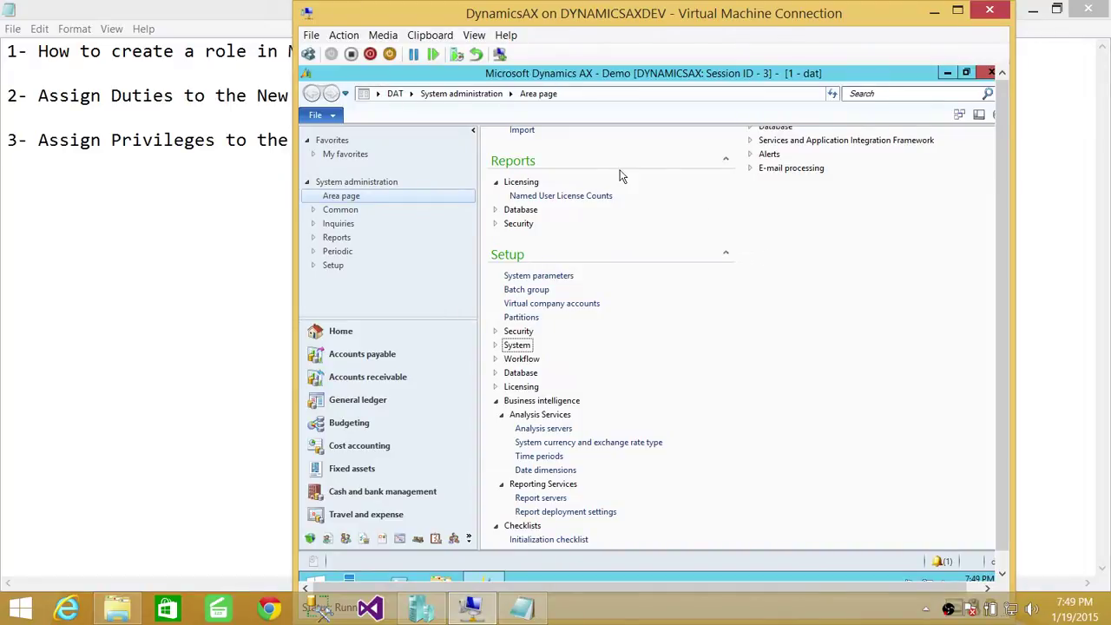
pyautogui.click(469, 540)
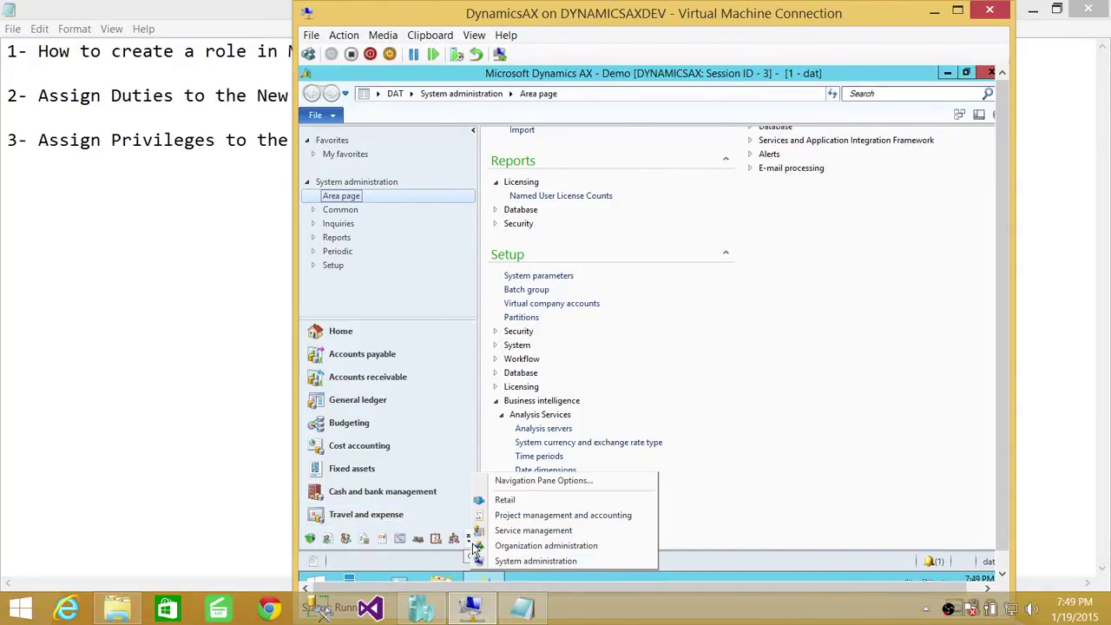
pyautogui.click(531, 563)
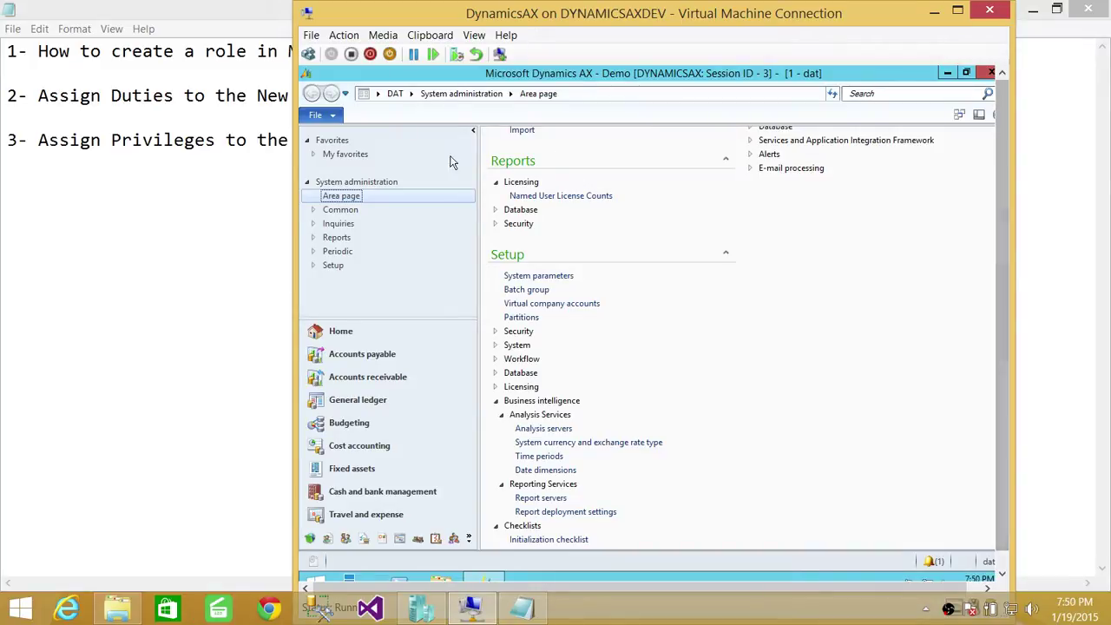
pyautogui.click(475, 539)
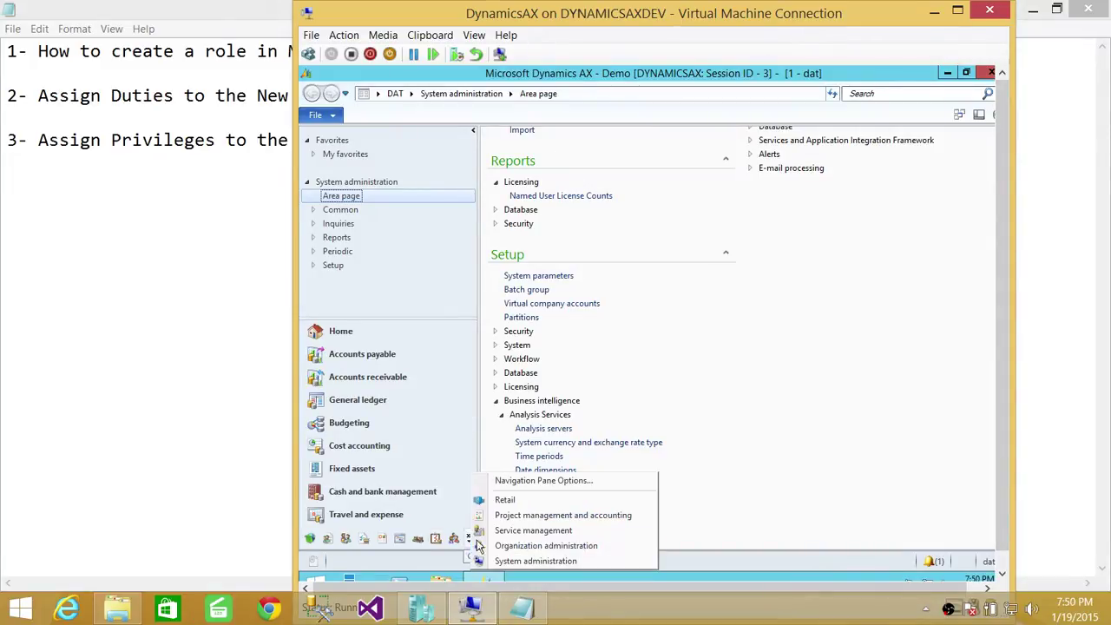
pyautogui.click(535, 564)
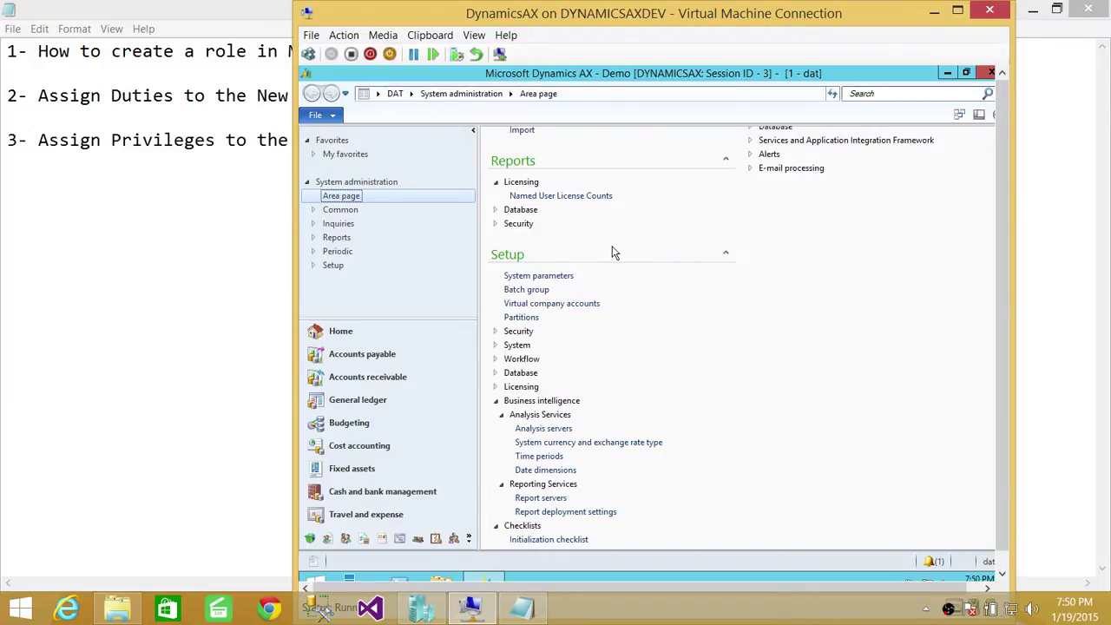
# Step: Open the Security roles form from the Security setup group and look through the existing roles
pyautogui.click(497, 333)
pyautogui.click(496, 333)
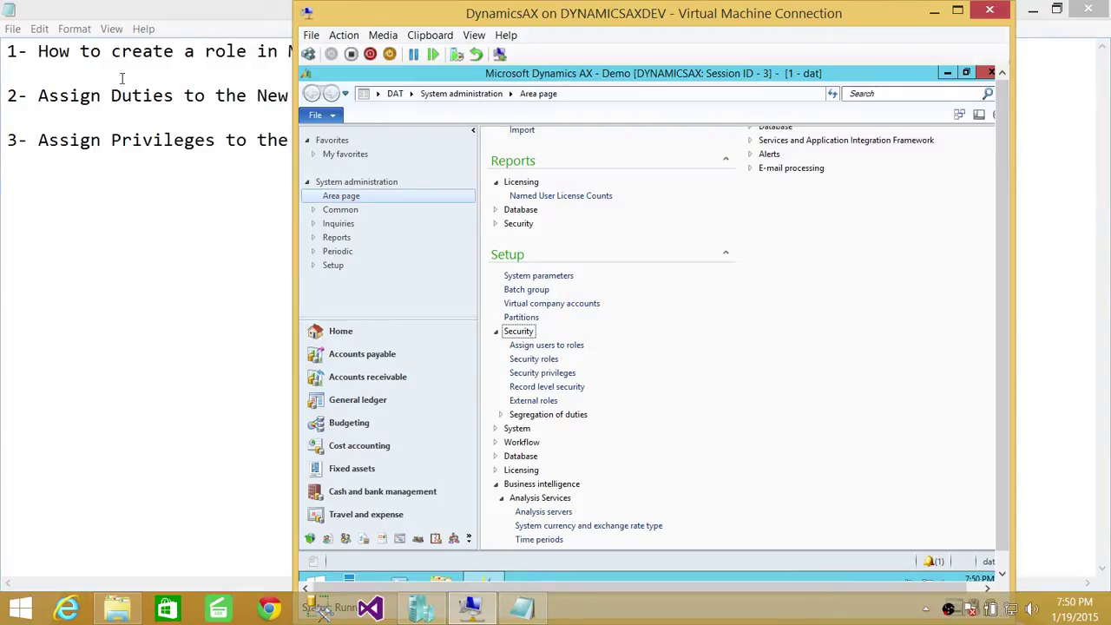
pyautogui.click(540, 363)
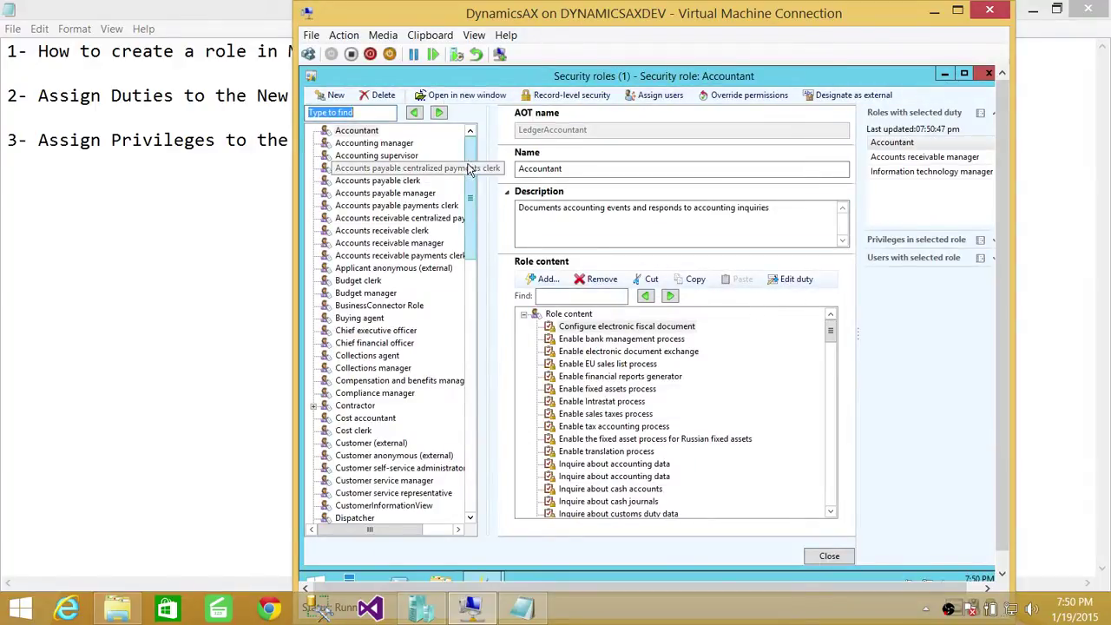
pyautogui.scroll(-8, 469, 167)
pyautogui.scroll(8, 469, 168)
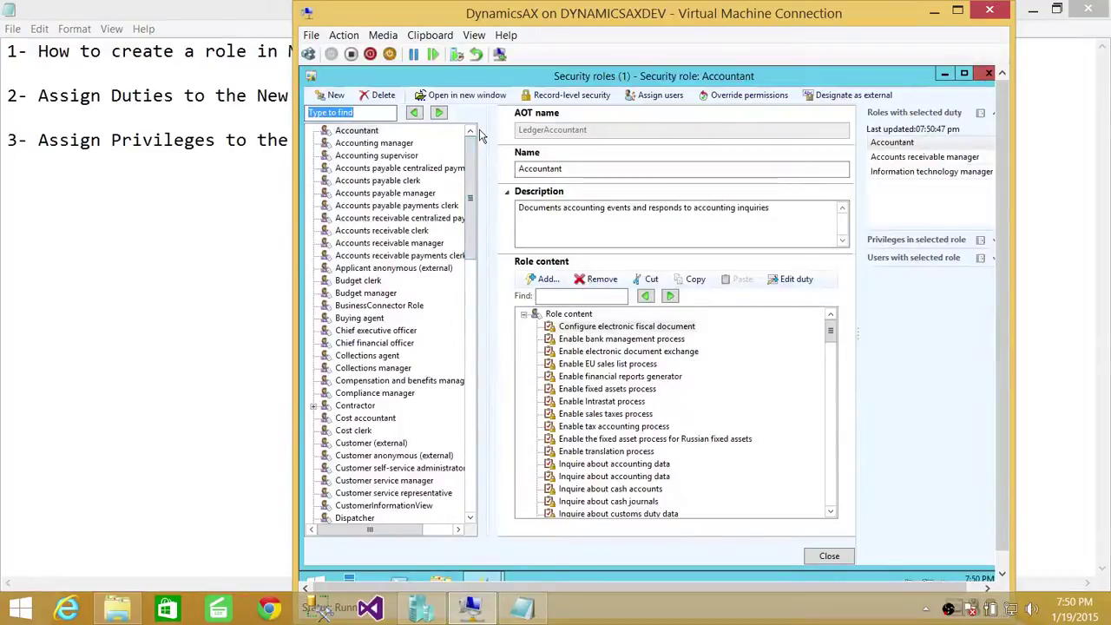
# Step: Create a new security role with the AOT name HumanResourcesBenefits
pyautogui.click(334, 96)
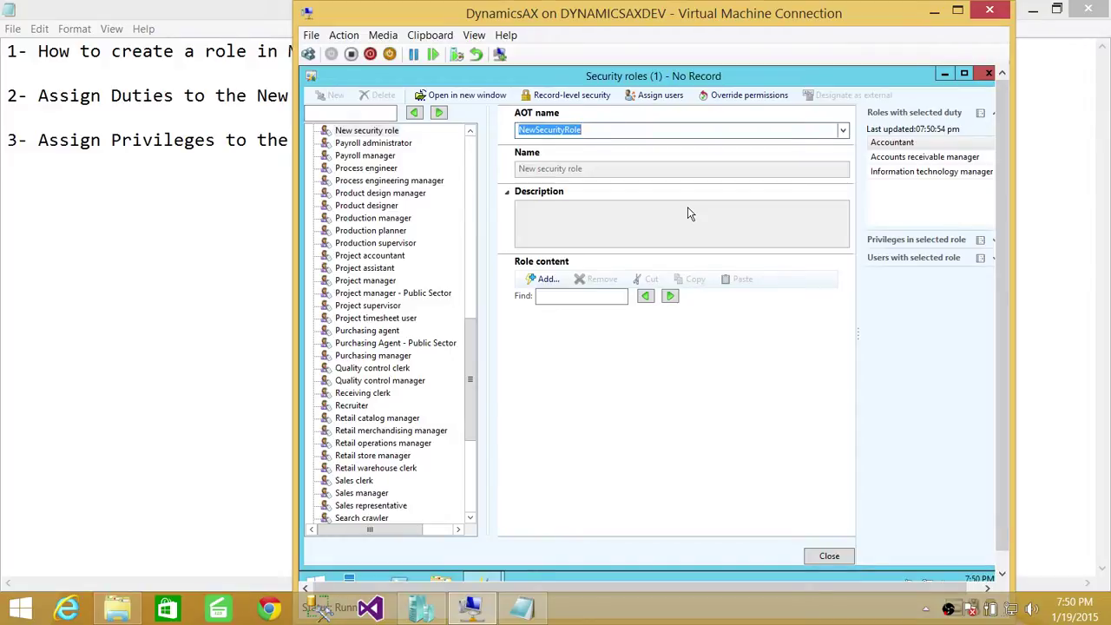
pyautogui.write('HumanRe')
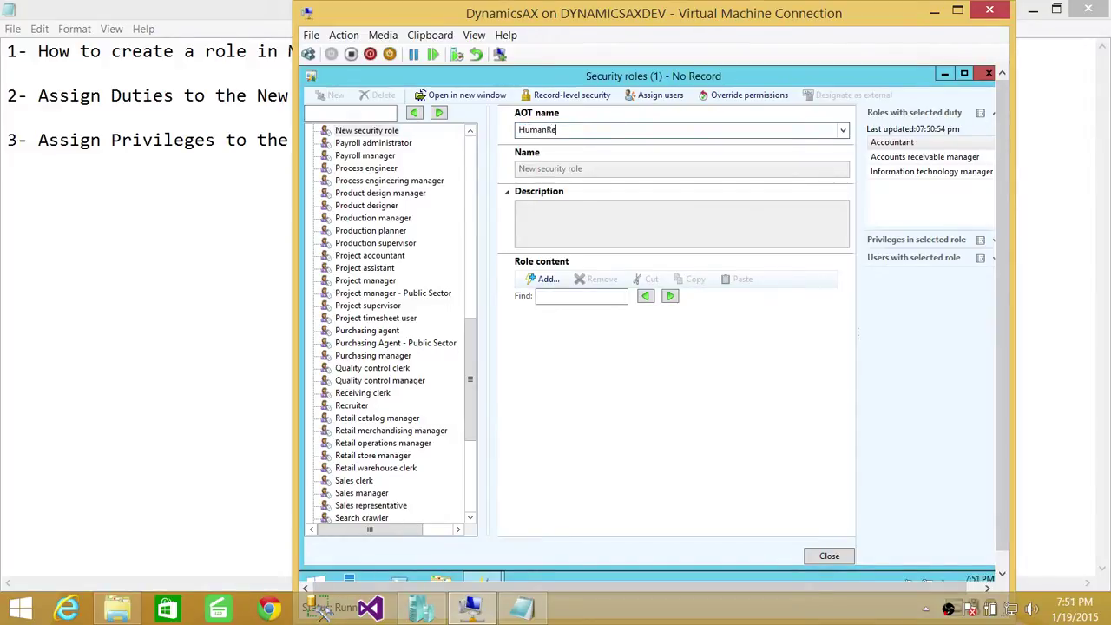
pyautogui.write('sources')
pyautogui.write('Acc')
pyautogui.write('identall')
pyautogui.write('nsurance')
pyautogui.press('BackSpace')
pyautogui.press('BackSpace')
pyautogui.press('BackSpace')
pyautogui.press('BackSpace')
pyautogui.press('BackSpace')
pyautogui.press('BackSpace')
pyautogui.press('BackSpace')
pyautogui.press('BackSpace')
pyautogui.press('BackSpace')
pyautogui.press('BackSpace')
pyautogui.press('BackSpace')
pyautogui.press('BackSpace')
pyautogui.press('BackSpace')
pyautogui.press('BackSpace')
pyautogui.press('BackSpace')
pyautogui.press('BackSpace')
pyautogui.press('BackSpace')
pyautogui.write('Benefits')
pyautogui.click(712, 160)
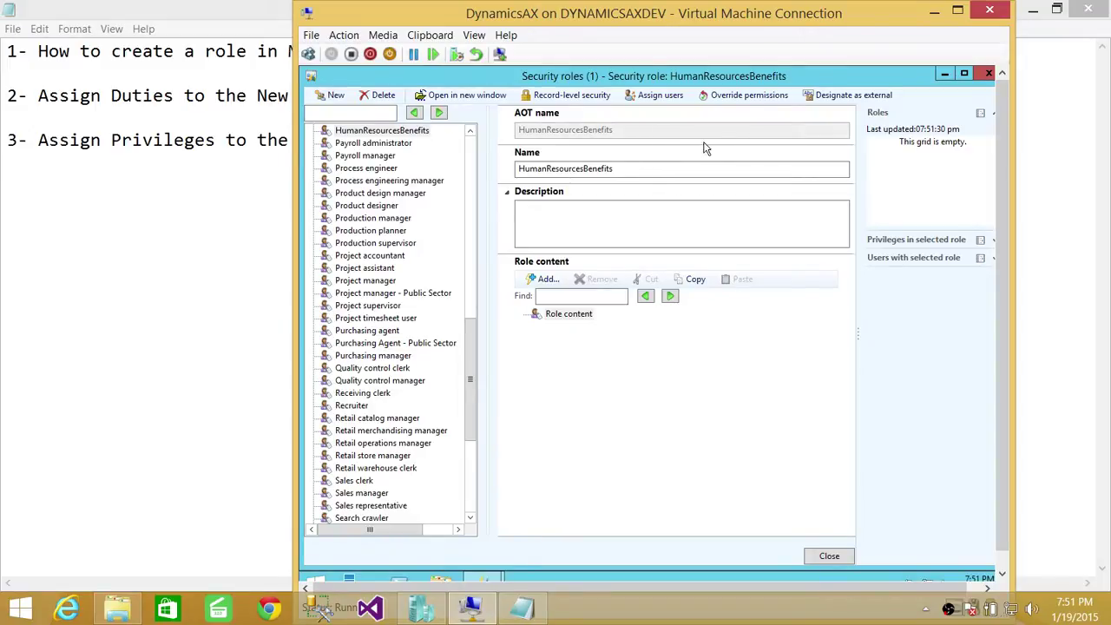
pyautogui.click(582, 226)
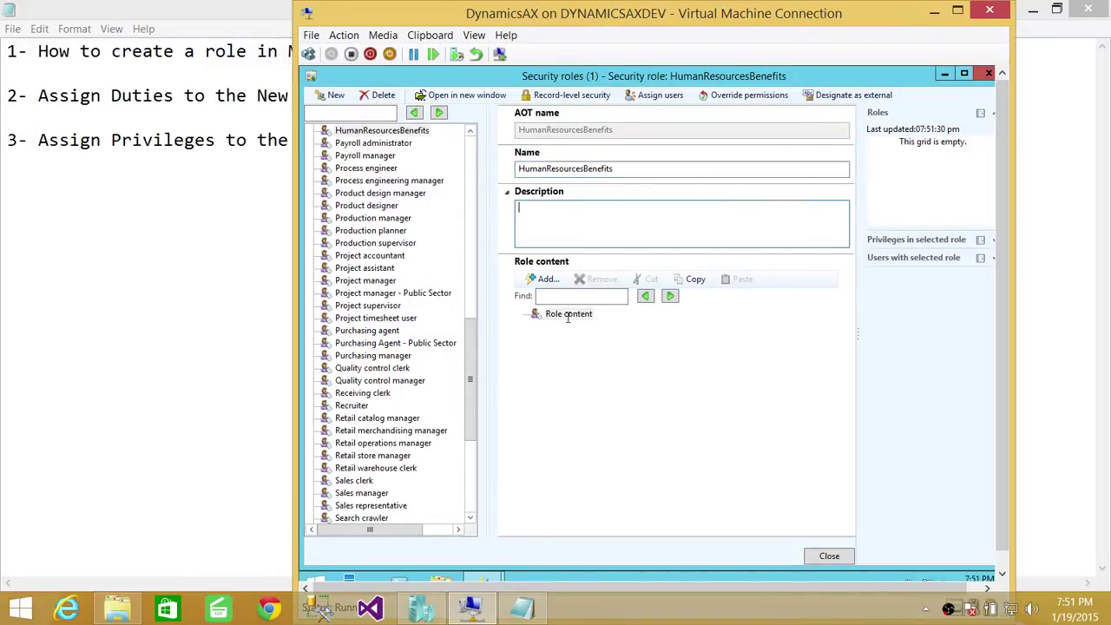
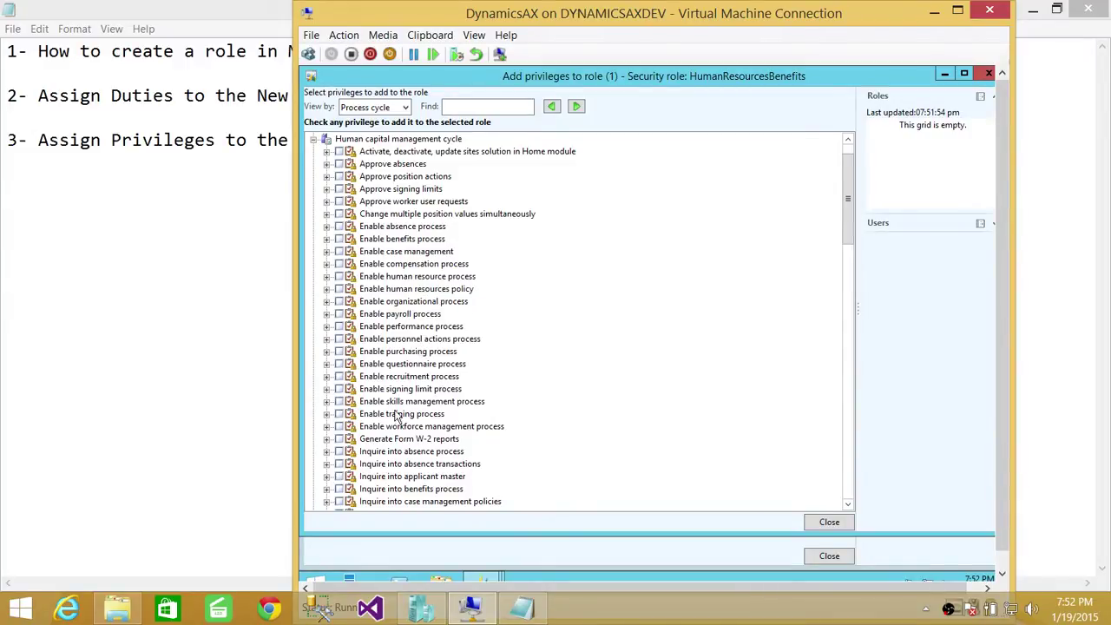
# Step: Add the Enable benefits process duty from the Human capital management cycle to the HumanResourcesBenefits role
pyautogui.scroll(-2, 416, 441)
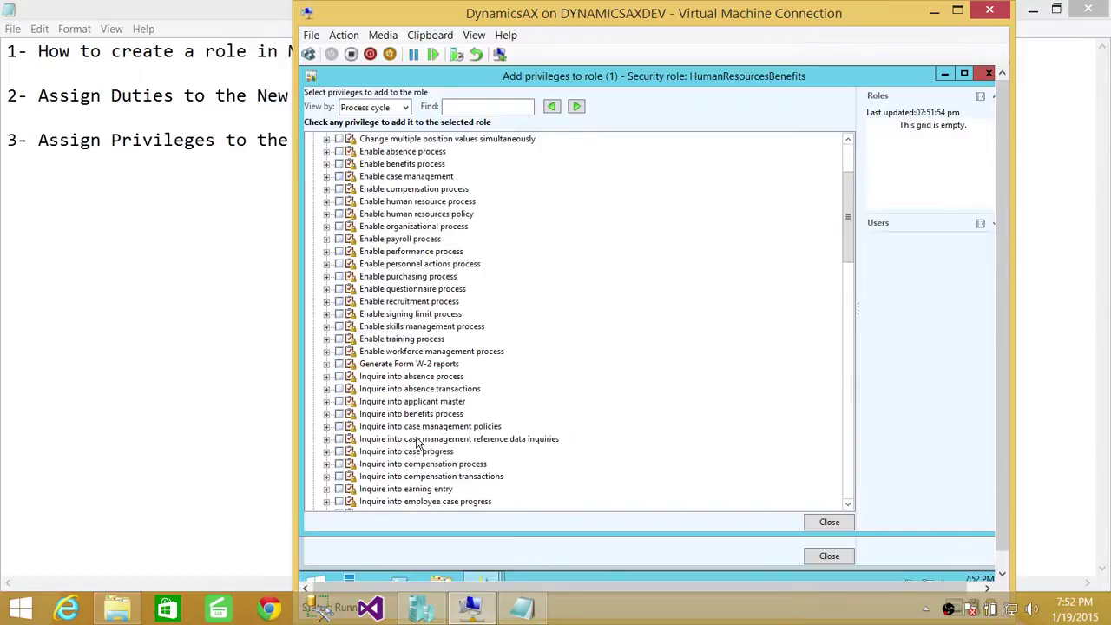
pyautogui.scroll(3, 417, 441)
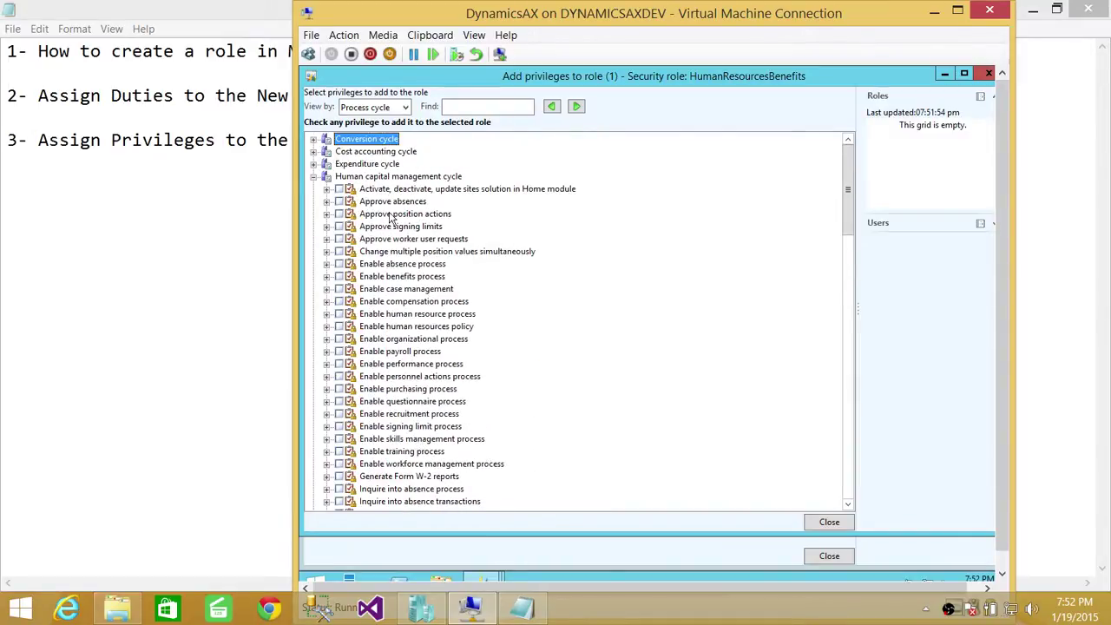
pyautogui.click(330, 278)
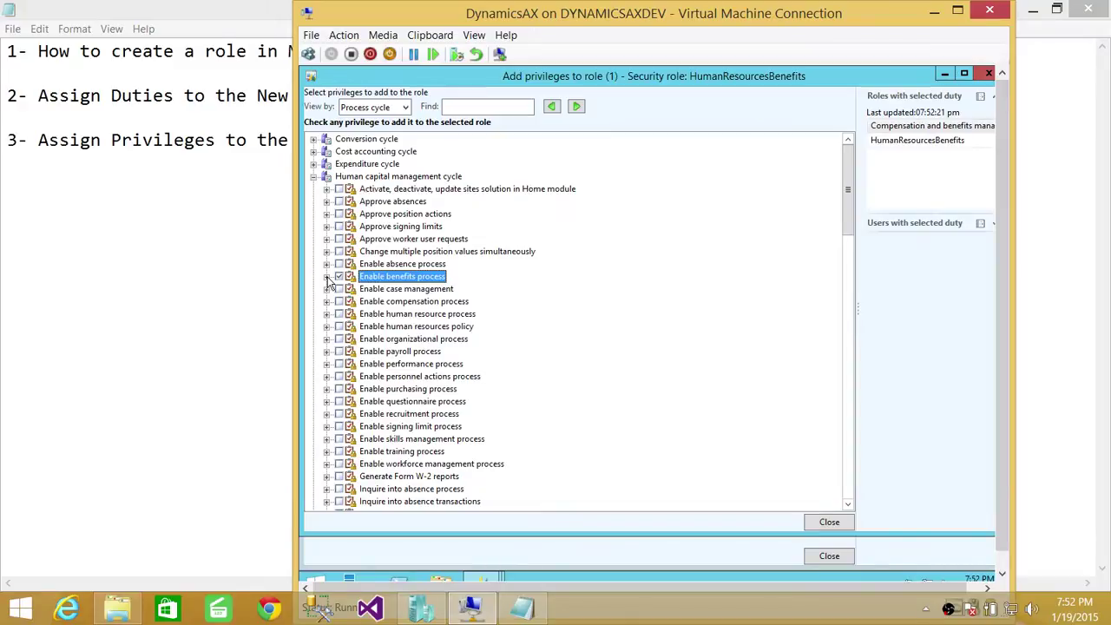
# Step: Add the Maintain benefits and Maintain benefit setup privileges under Enable benefits process to the role, and close the privilege selection
pyautogui.click(327, 277)
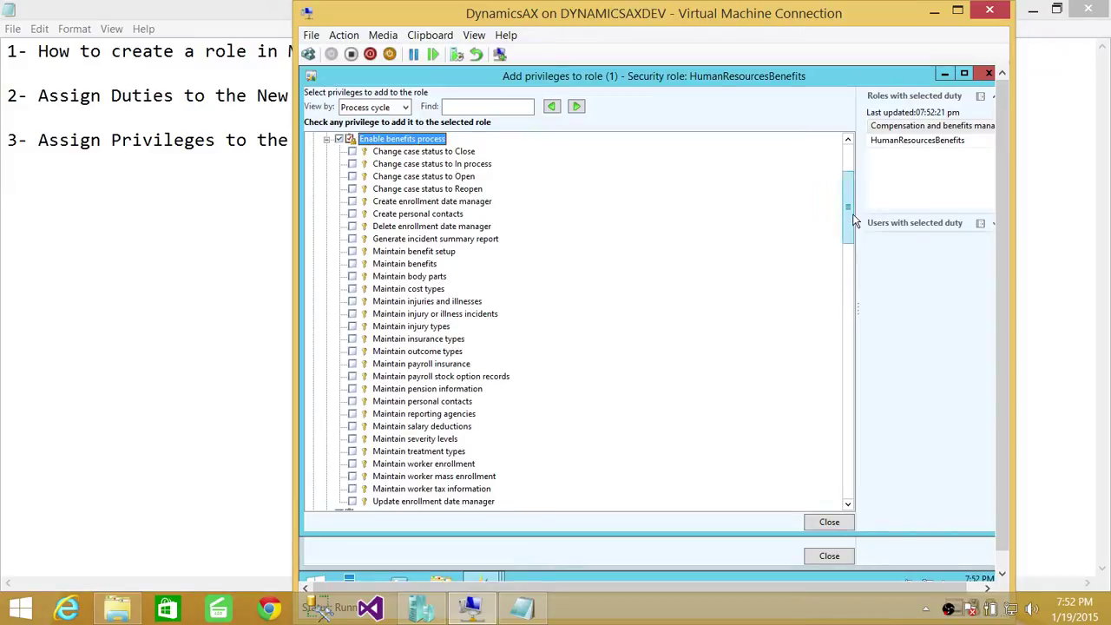
pyautogui.scroll(-3, 854, 220)
pyautogui.scroll(6, 853, 217)
pyautogui.scroll(-3, 853, 212)
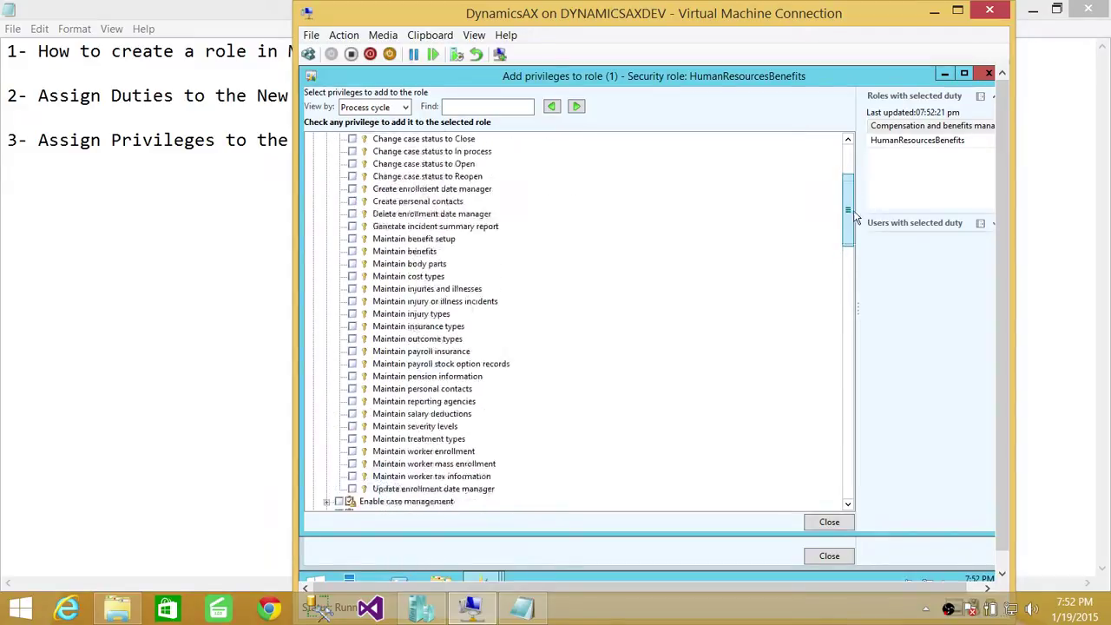
pyautogui.scroll(2, 853, 210)
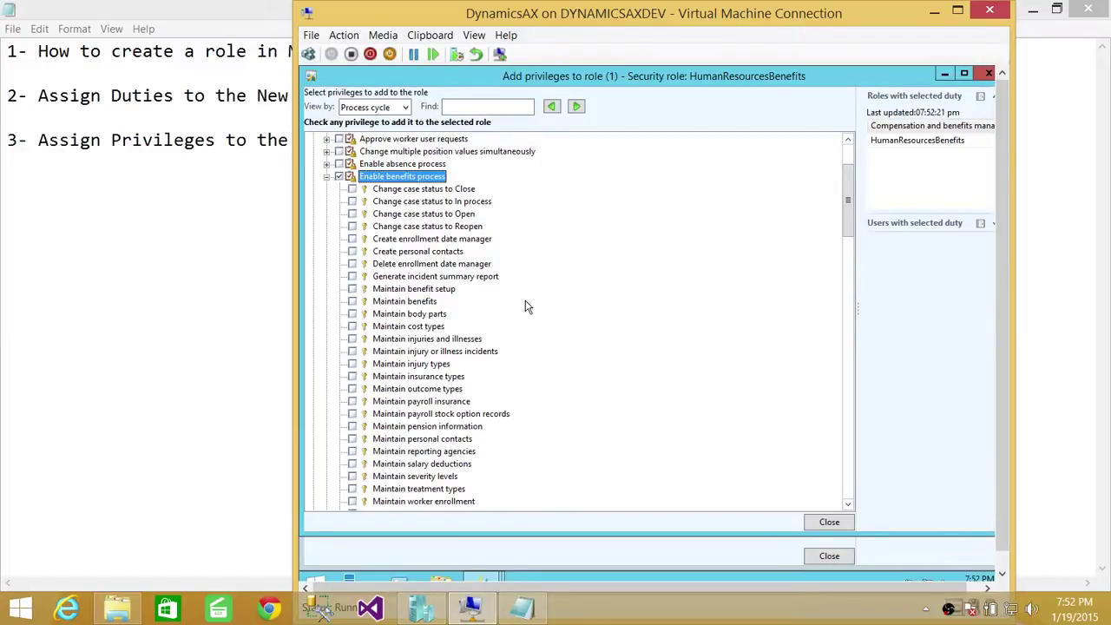
pyautogui.click(377, 301)
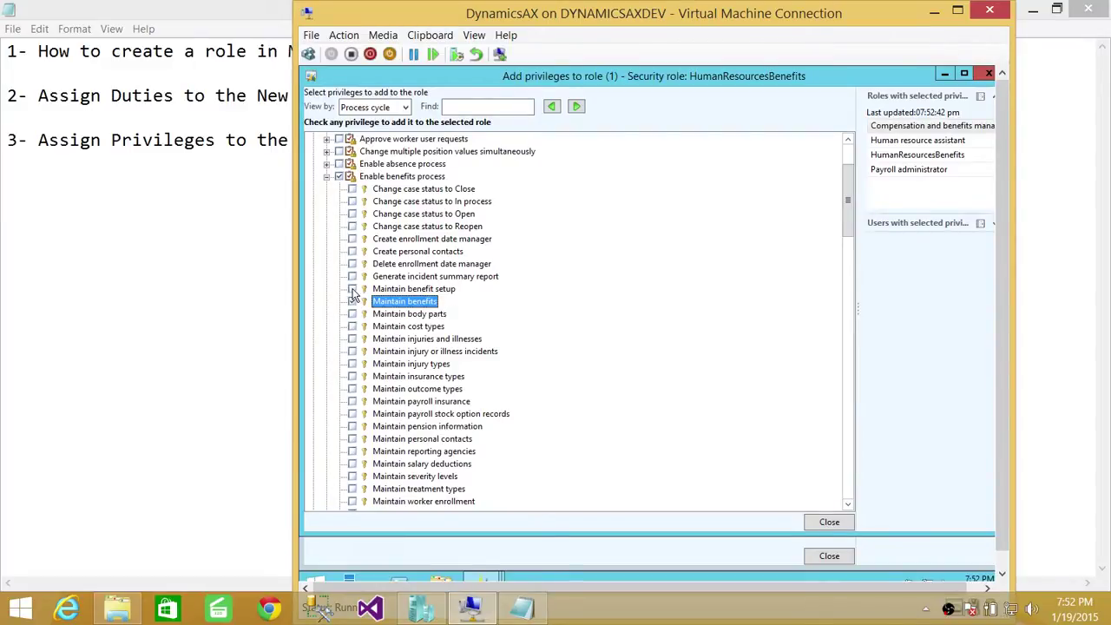
pyautogui.press('Up')
pyautogui.press('space')
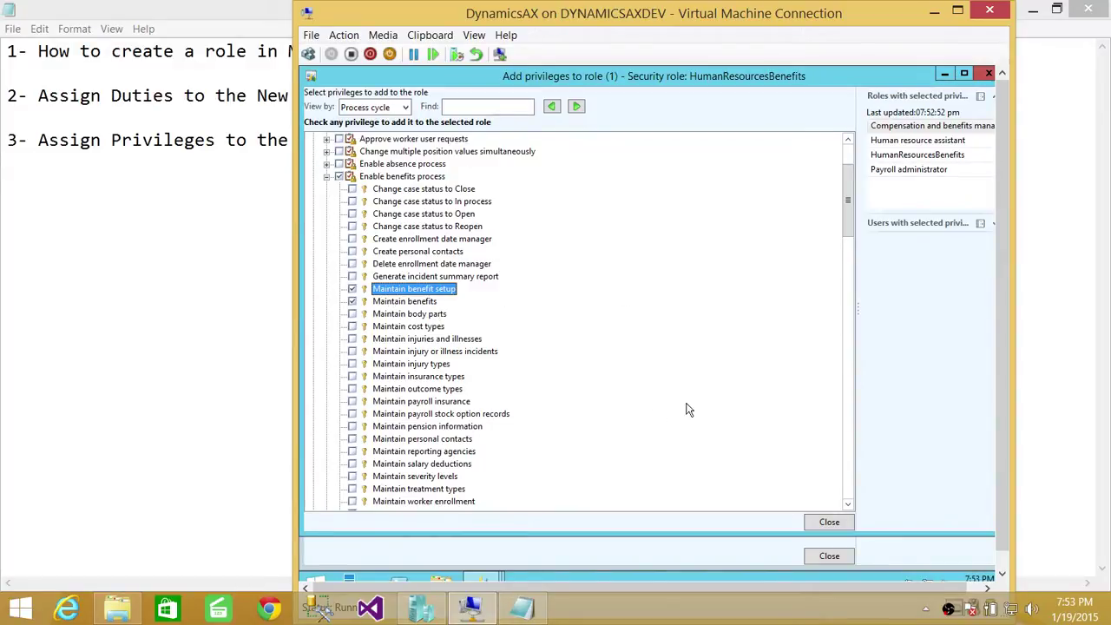
pyautogui.click(829, 523)
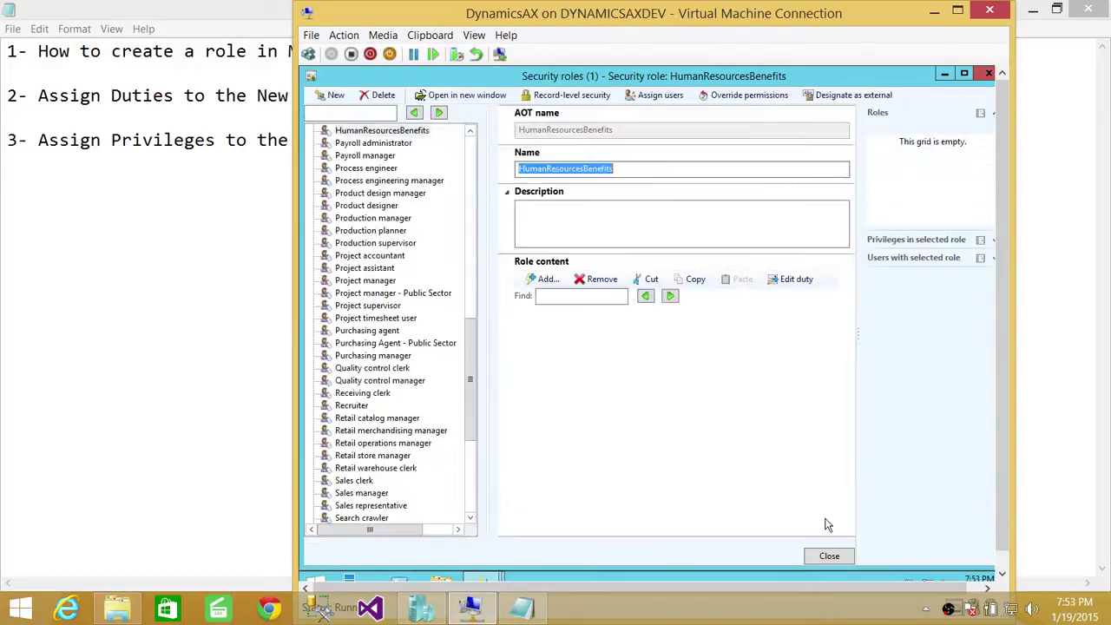
# Step: Examine which roles share the Enable benefits process duty and the Maintain benefit setup privilege, widening the related-information area
pyautogui.click(582, 328)
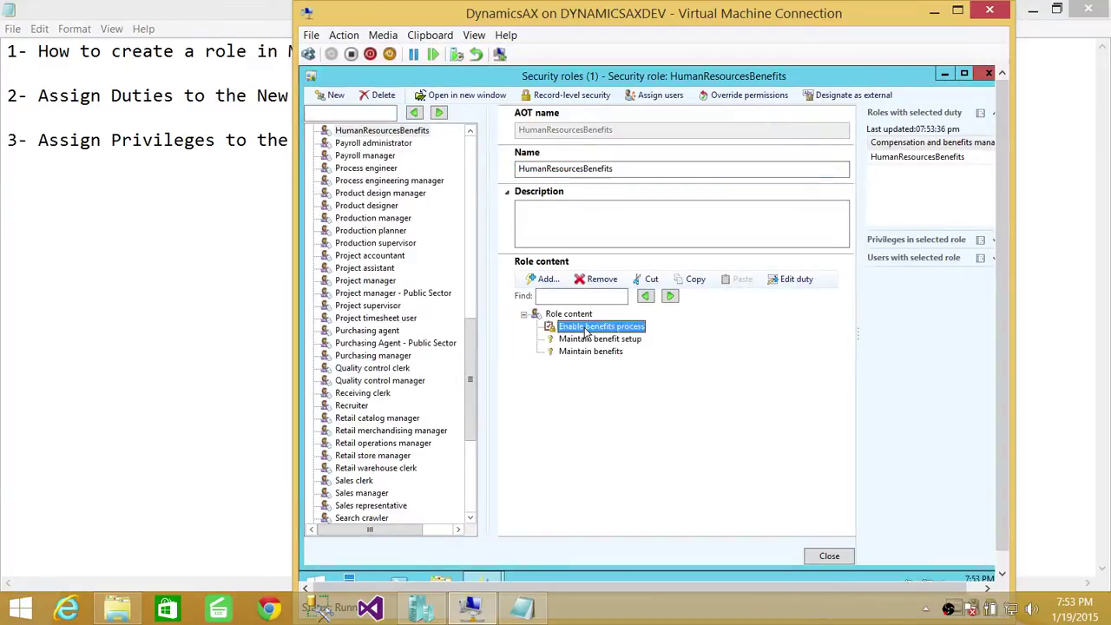
pyautogui.click(602, 341)
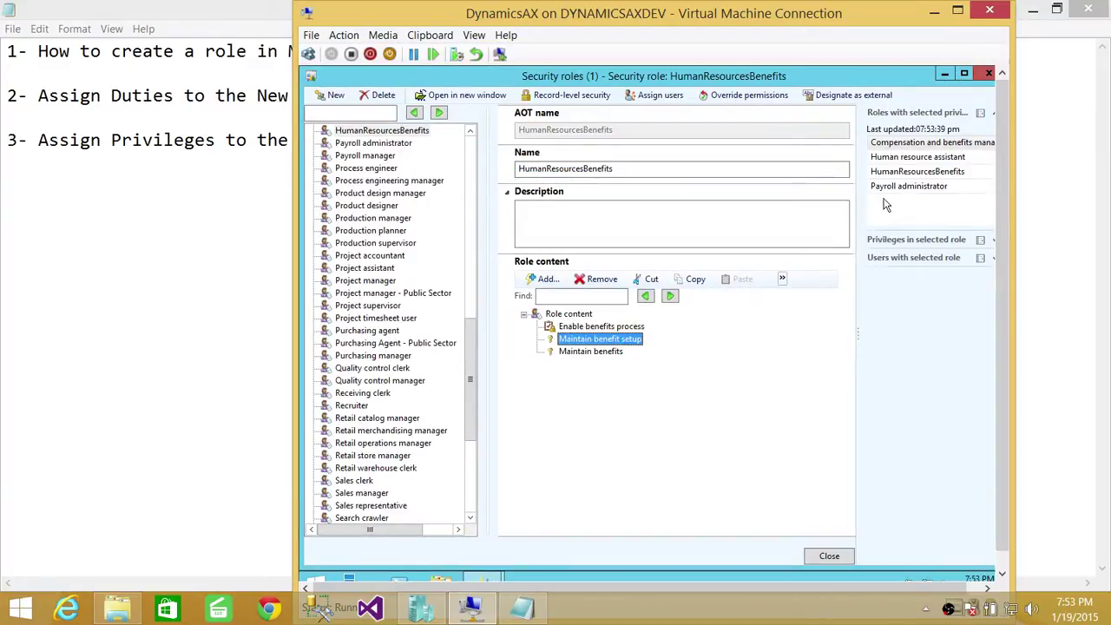
pyautogui.click(599, 327)
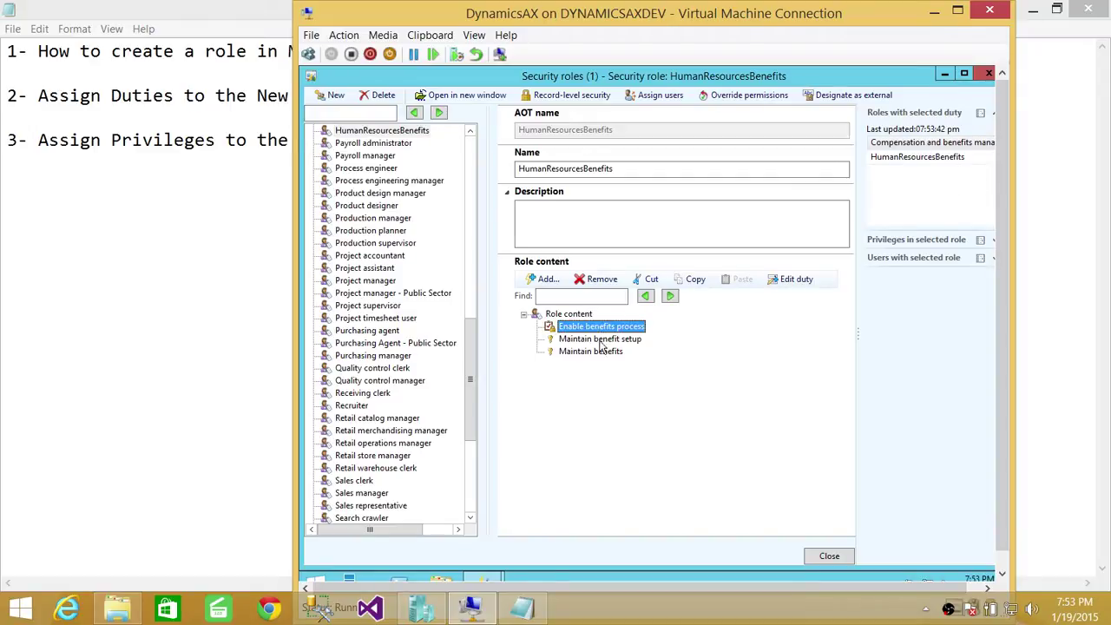
pyautogui.moveTo(858, 187); pyautogui.dragTo(783, 191)
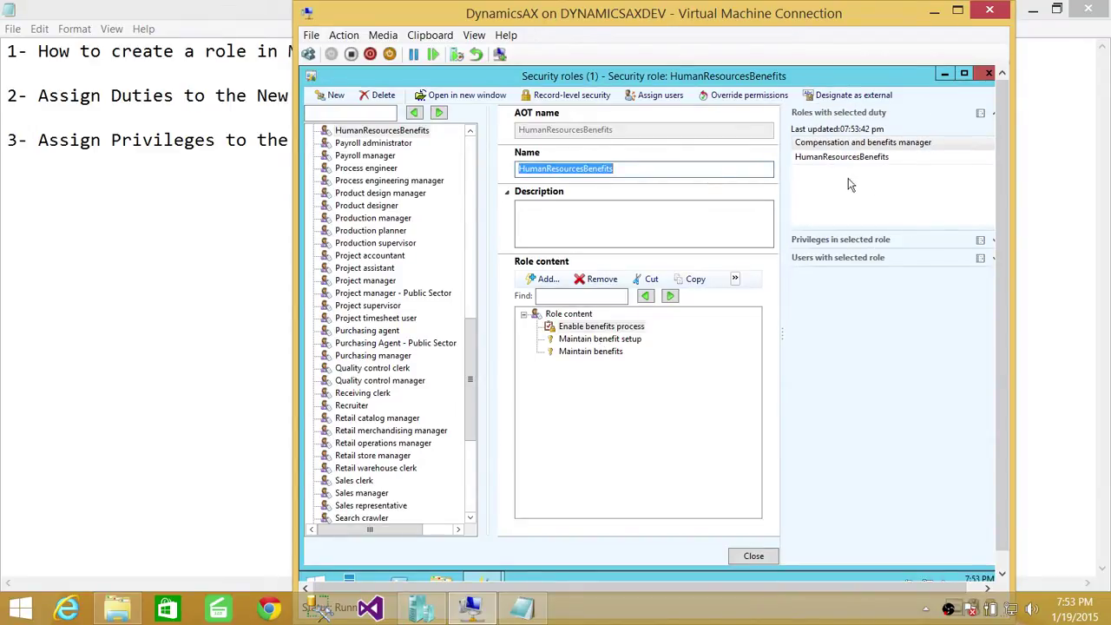
pyautogui.click(823, 159)
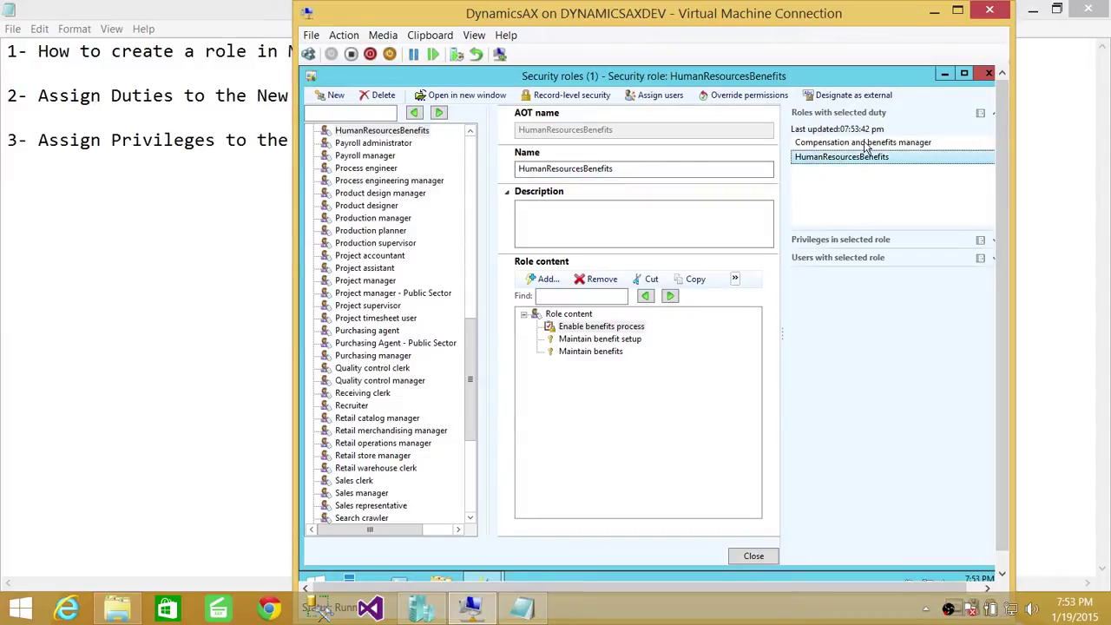
pyautogui.click(864, 143)
# Step: Review the roles sharing Maintain benefit setup and Maintain benefits, plus the privileges and users in the selected role
pyautogui.click(600, 339)
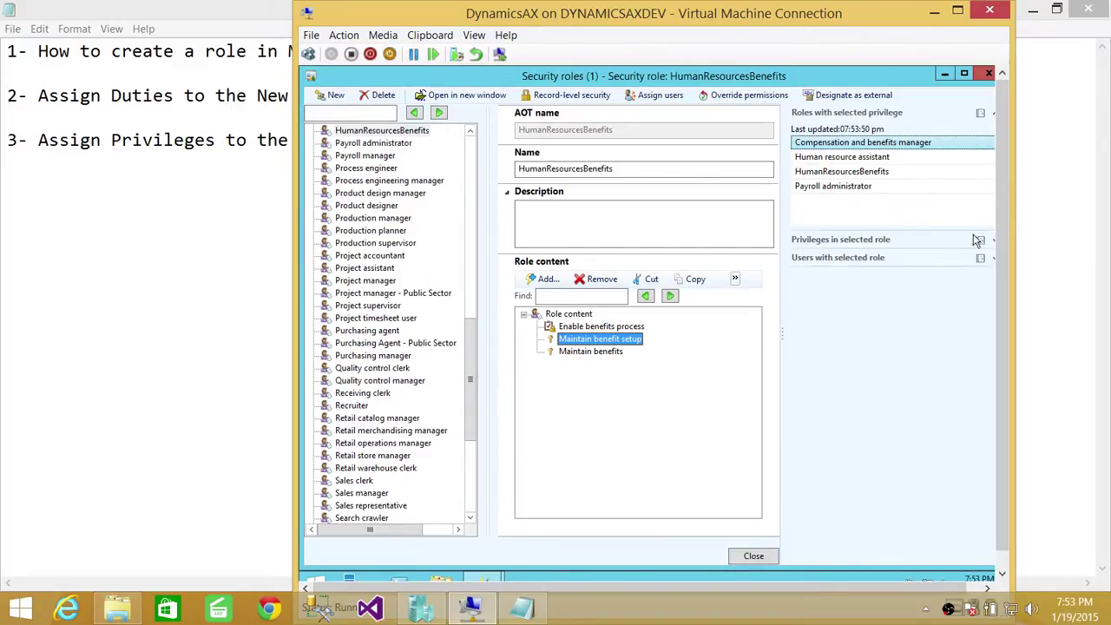
pyautogui.click(888, 247)
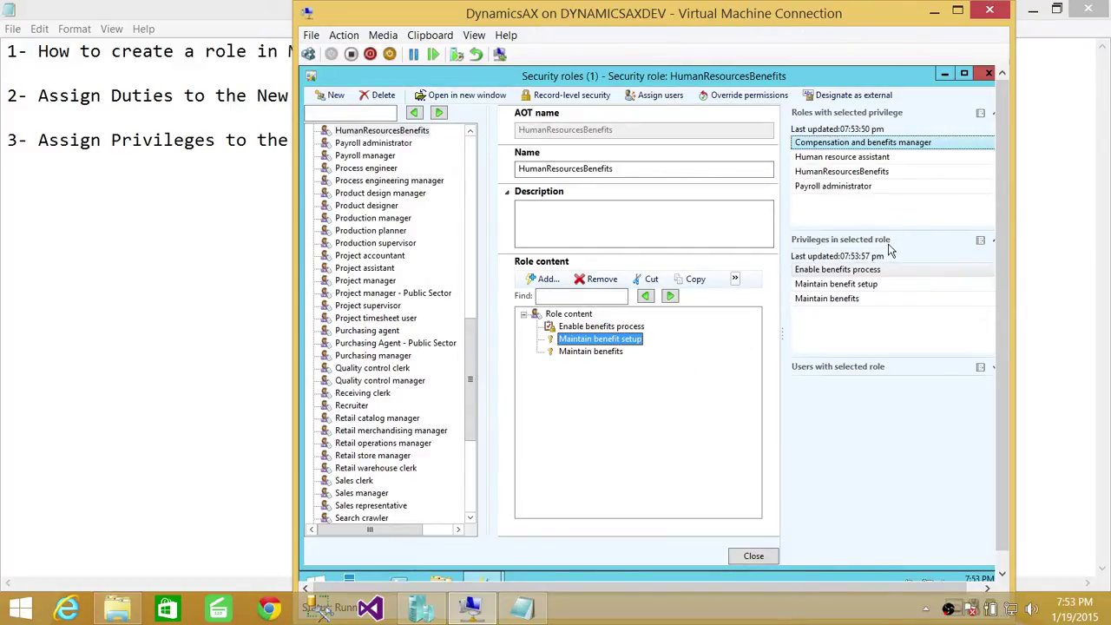
pyautogui.click(860, 369)
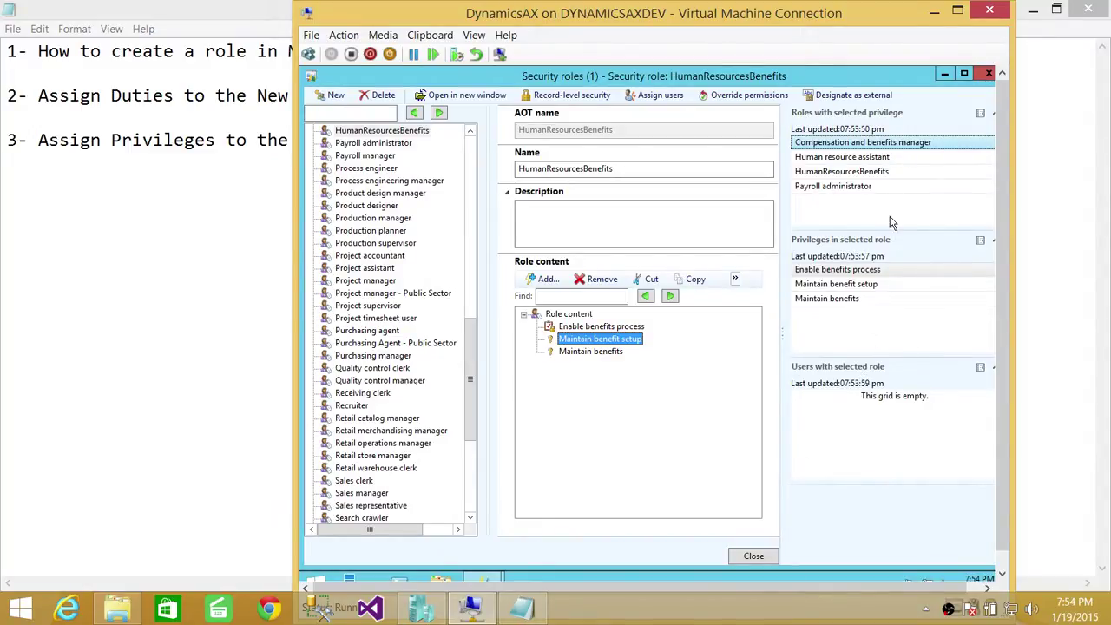
pyautogui.click(587, 352)
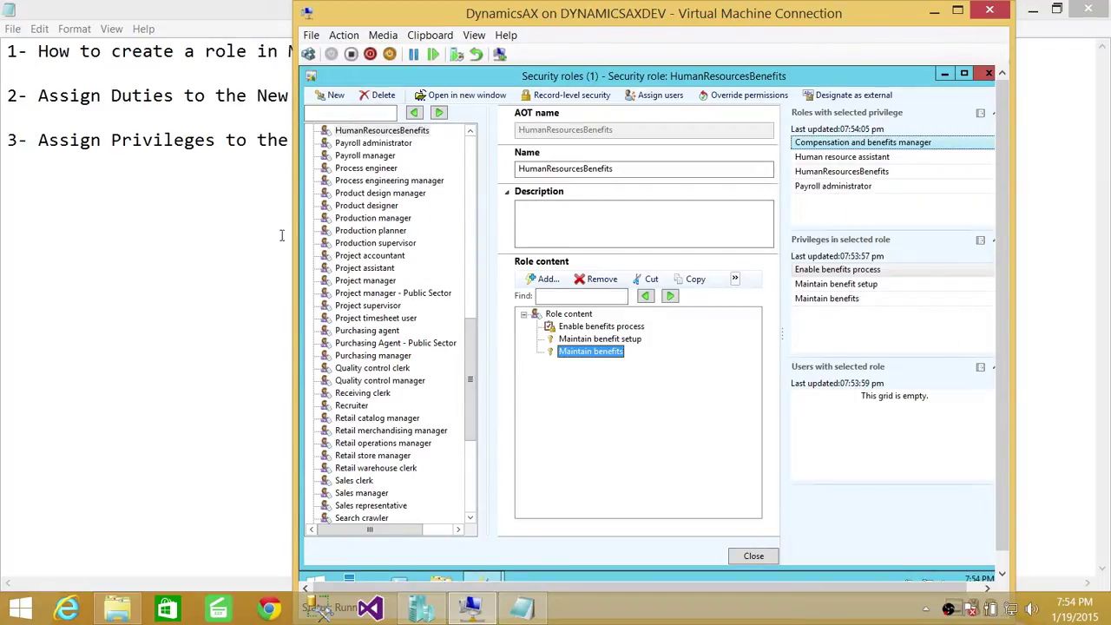
# Step: Return to the Notepad outline listing the role, duty and privilege topics
pyautogui.click(232, 236)
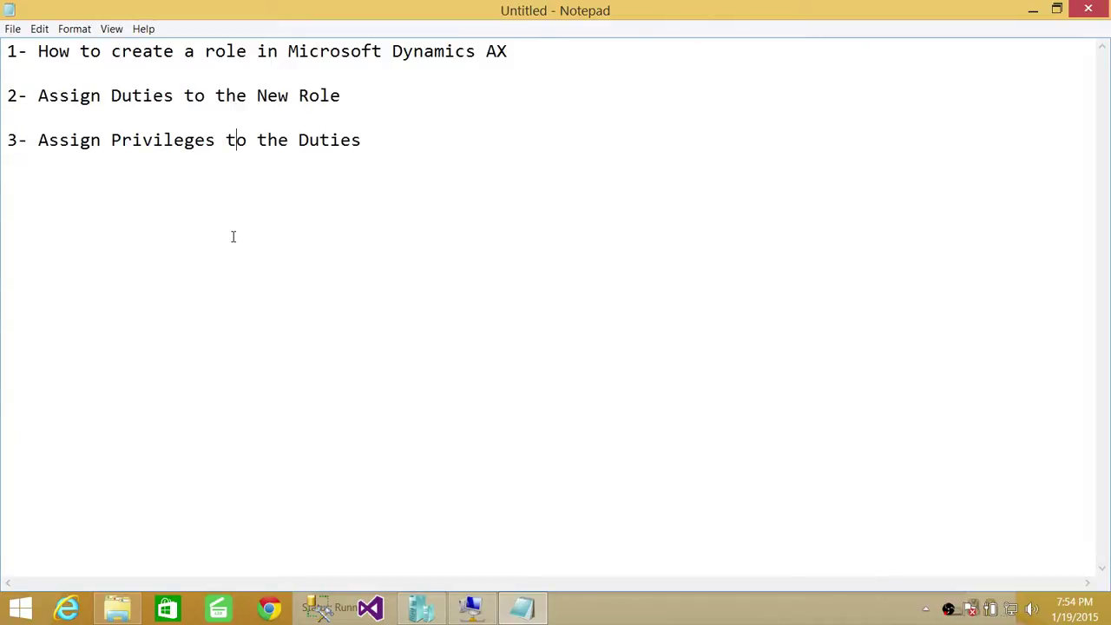
pyautogui.press('alt')
pyautogui.click(697, 620)
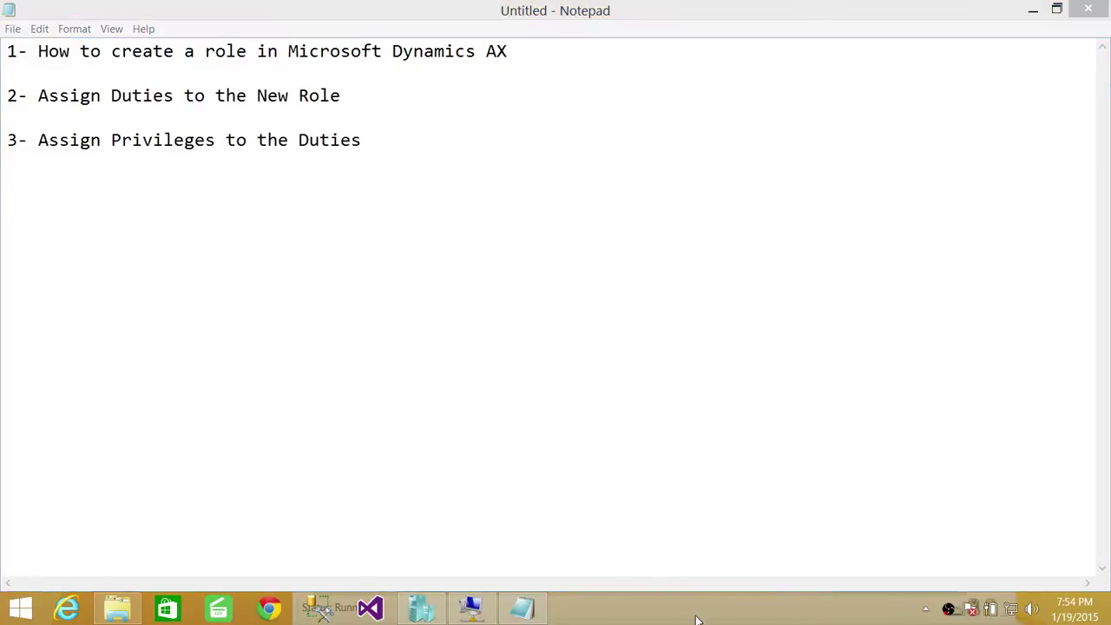